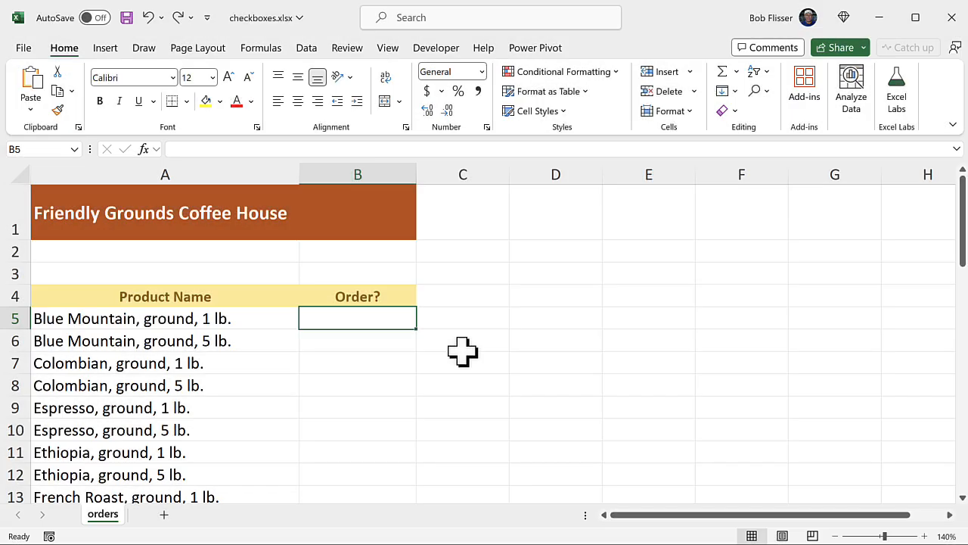
- Insert a trial checkbox in cell B5 beside the first product and delete it again
scroll(462, 350, down, 5)
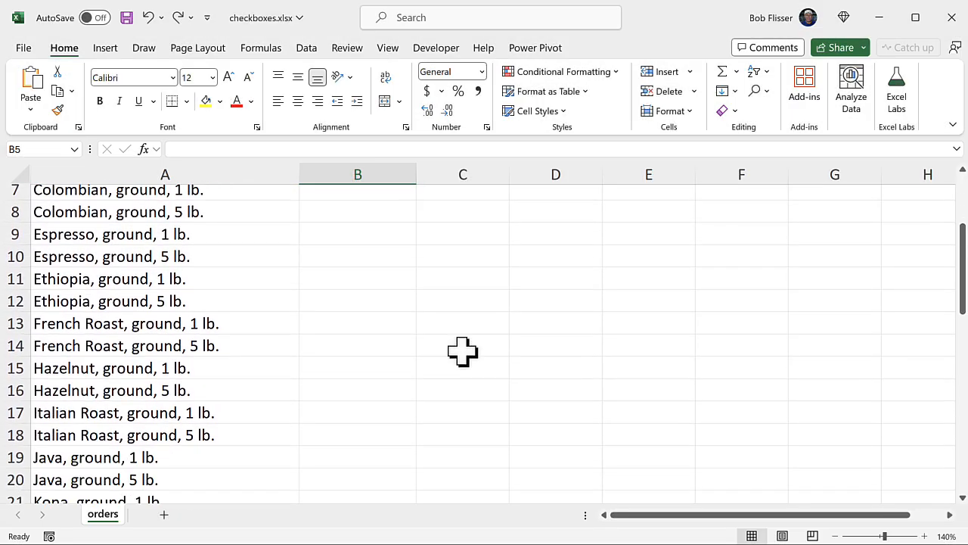
scroll(463, 351, down, 3)
scroll(462, 350, up, 7)
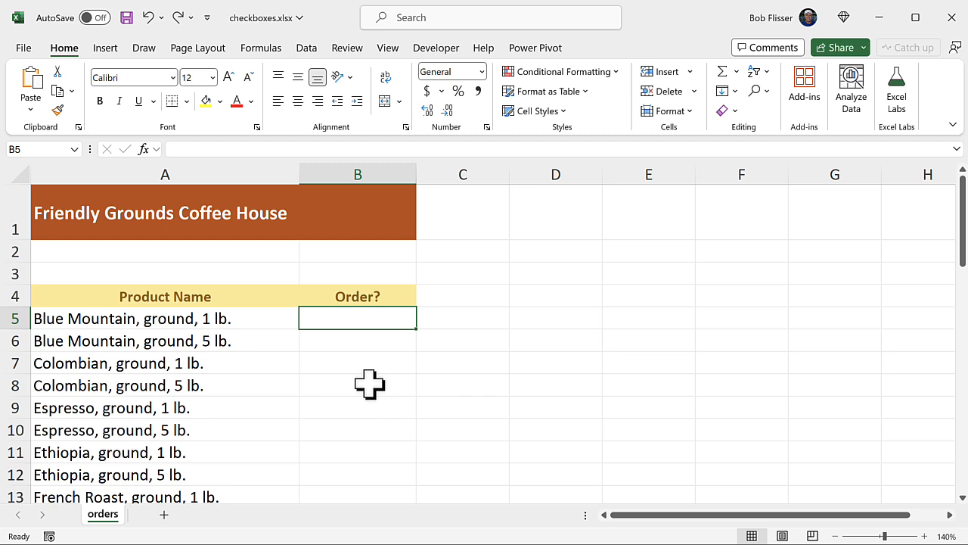
click(104, 48)
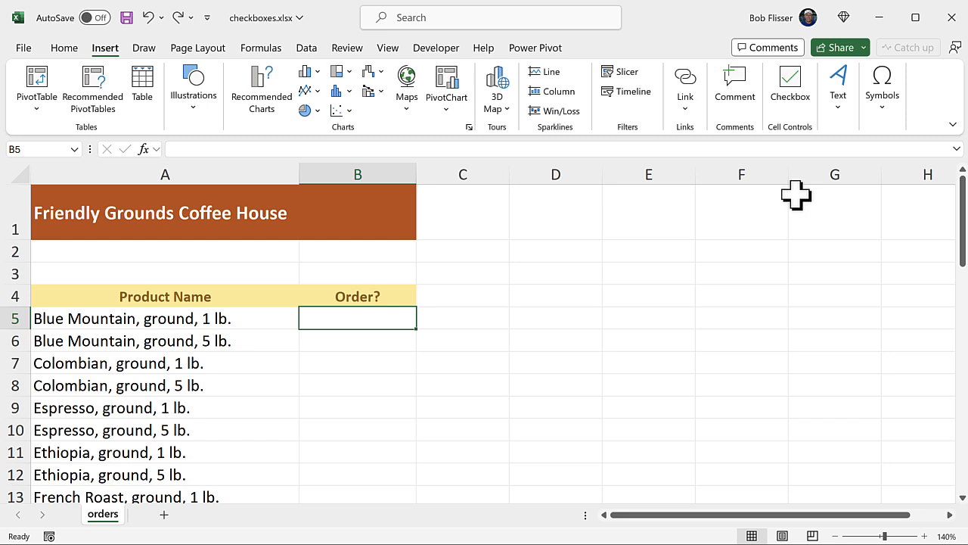
click(790, 85)
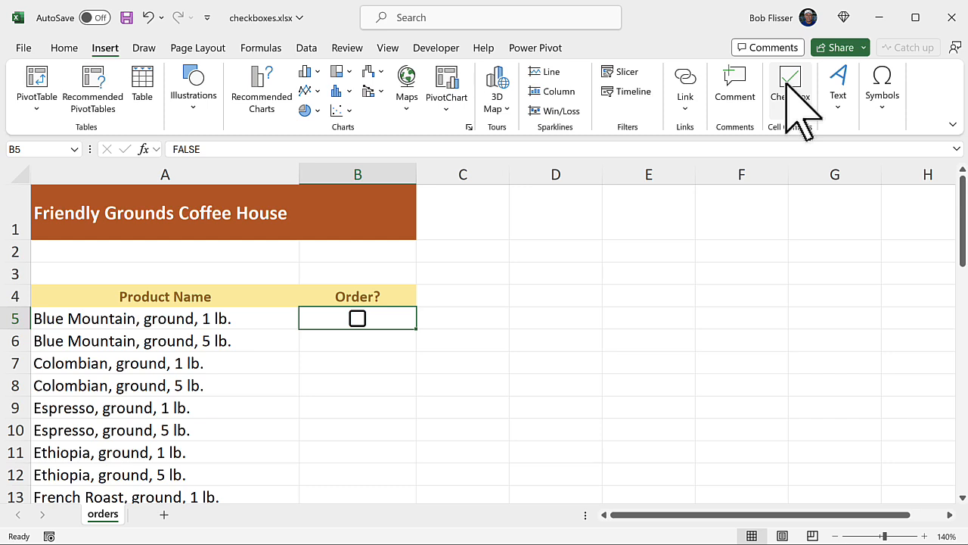
scroll(724, 264, down, 1)
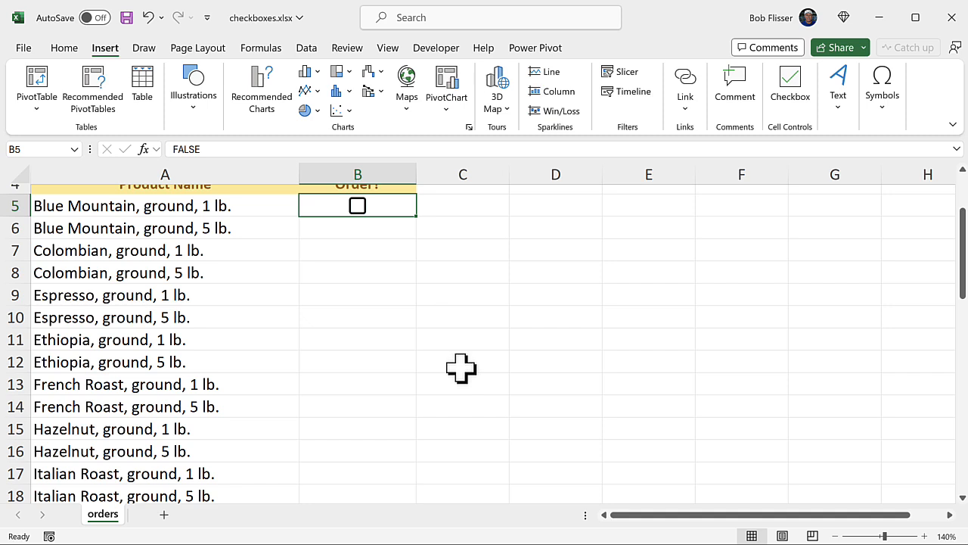
key(Delete)
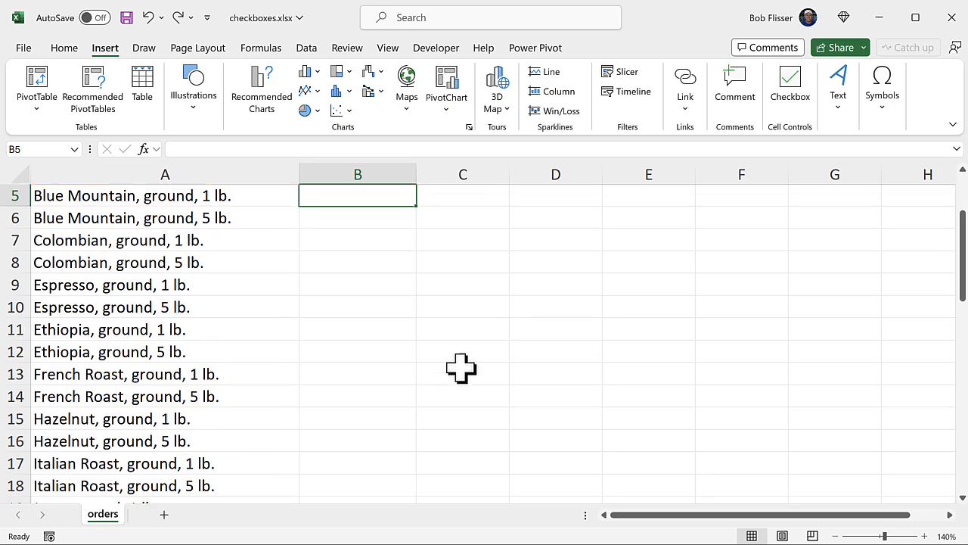
- Insert checkboxes in the Order? column for every product, filling cells B5 through B48
scroll(461, 368, down, 13)
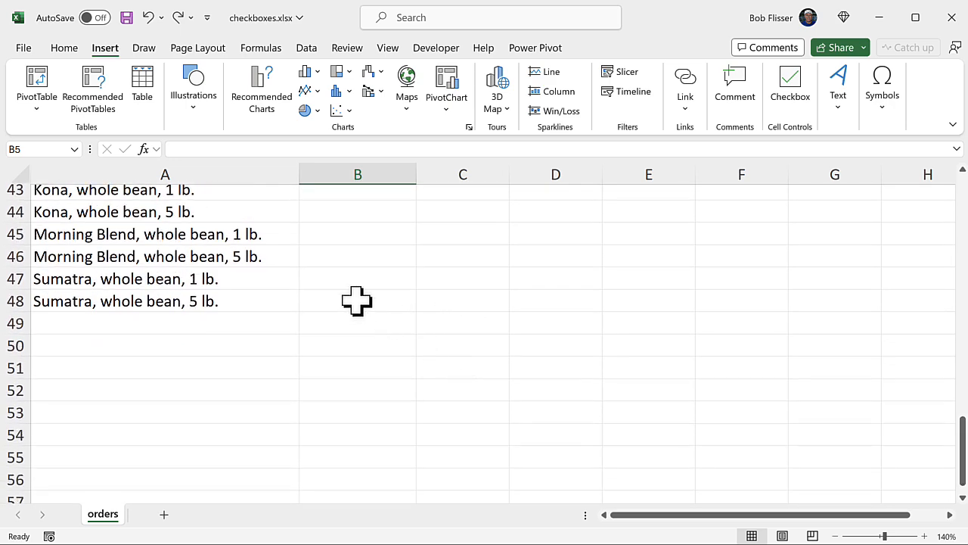
shift+click(356, 301)
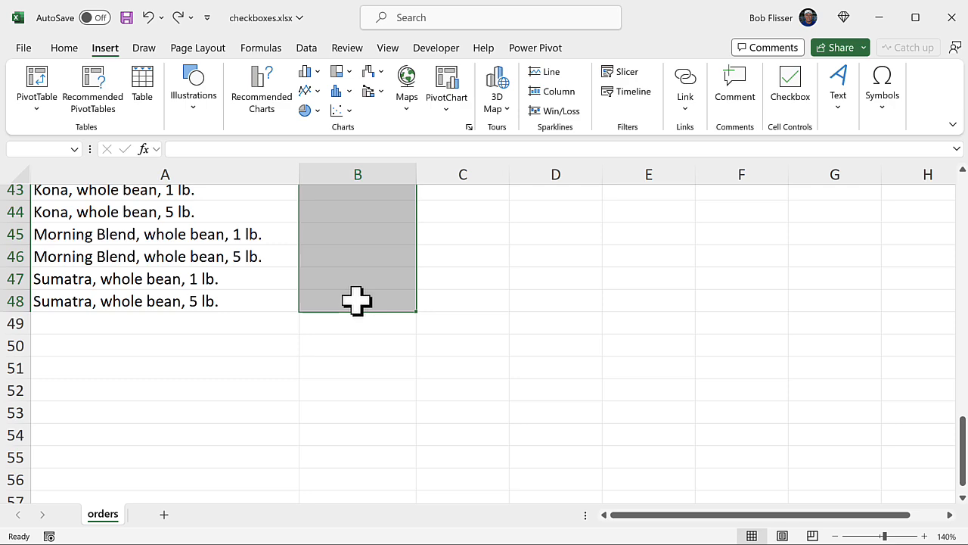
scroll(357, 301, right, 4)
key(ctrl+BackSpace)
scroll(356, 301, down, 3)
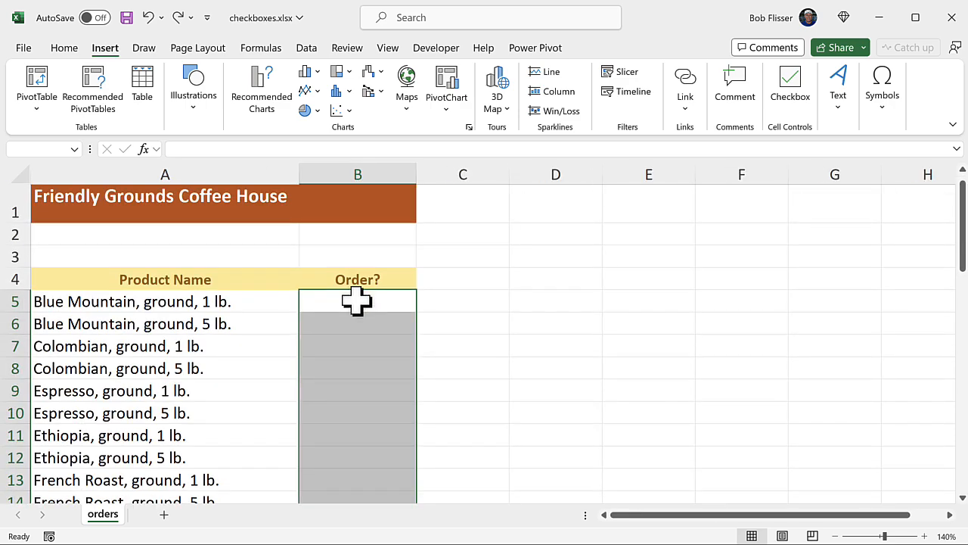
scroll(356, 301, up, 3)
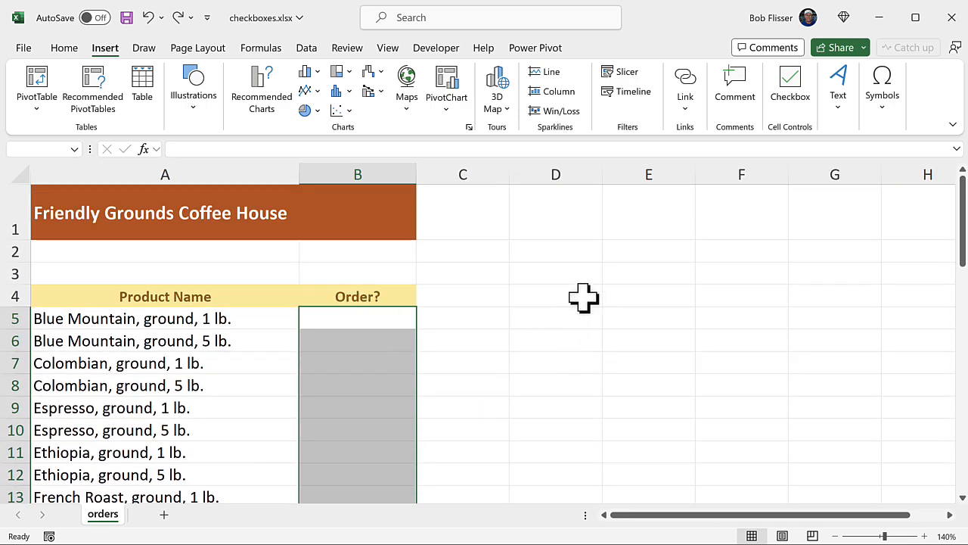
click(791, 87)
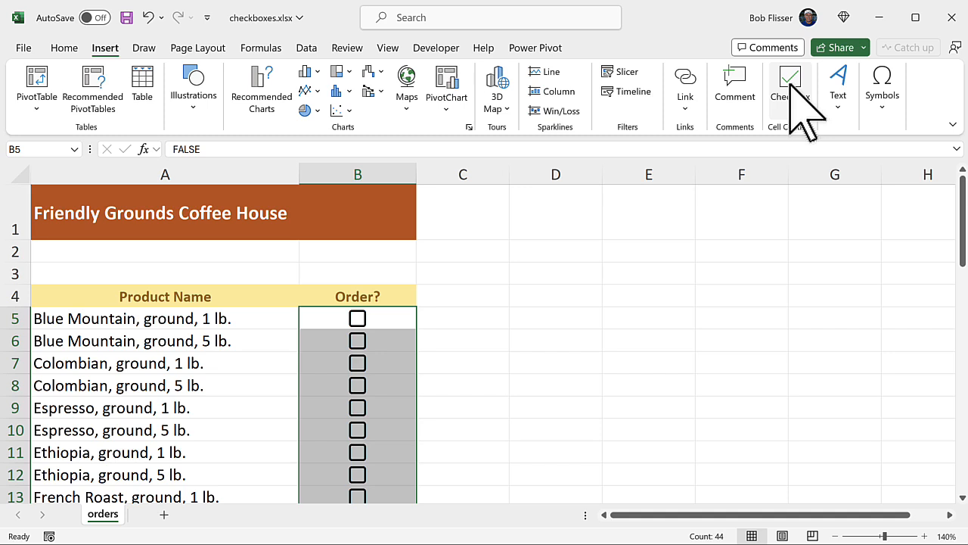
- Color the checkboxes in B5:B48 with the darker orange theme font color that matches the title banner
click(64, 48)
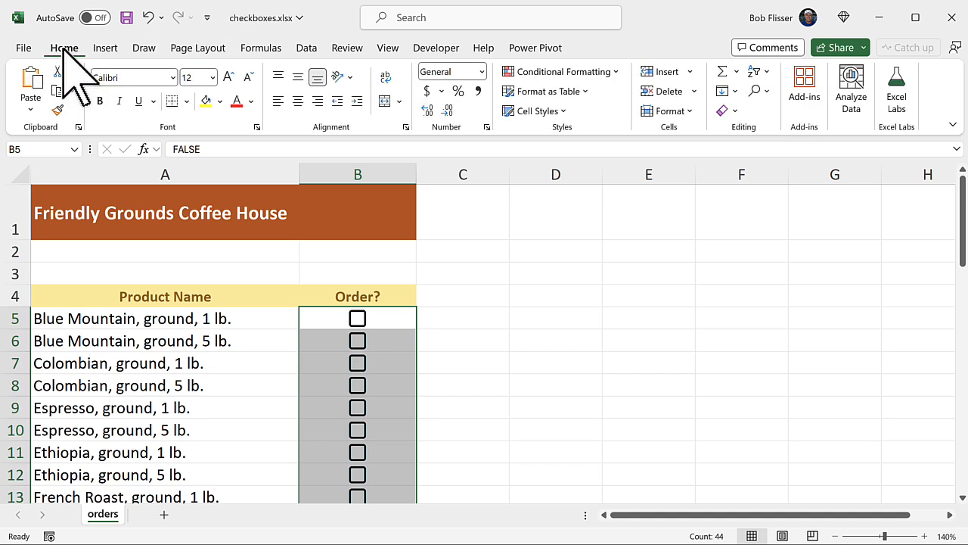
click(253, 101)
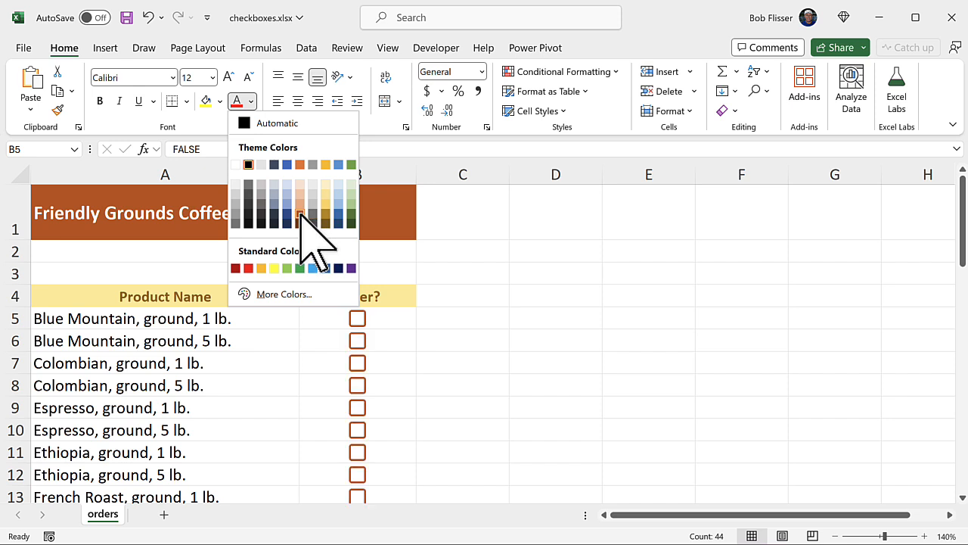
click(300, 218)
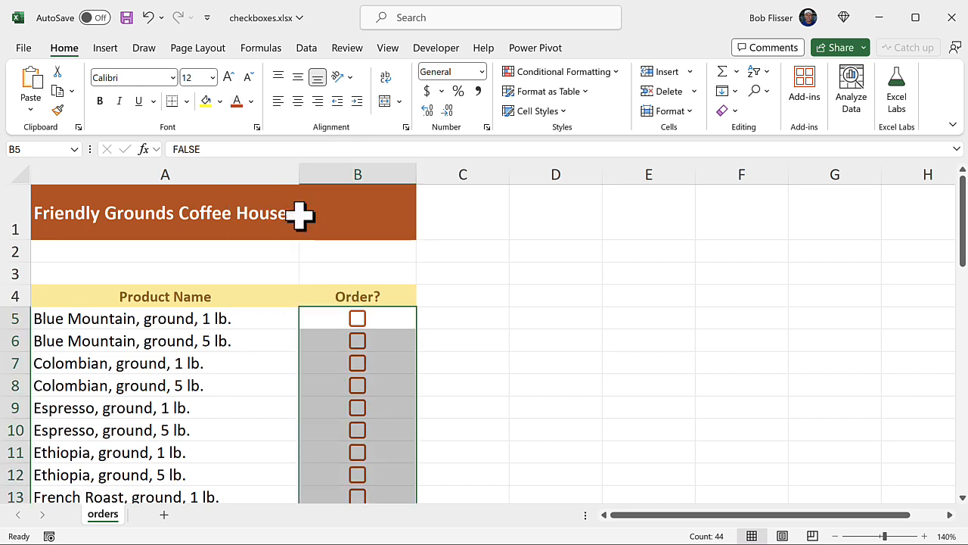
- Tick the checkboxes for Blue Mountain, ground, 1 lb. (B5) and Colombian, ground, 1 lb. (B7)
click(396, 323)
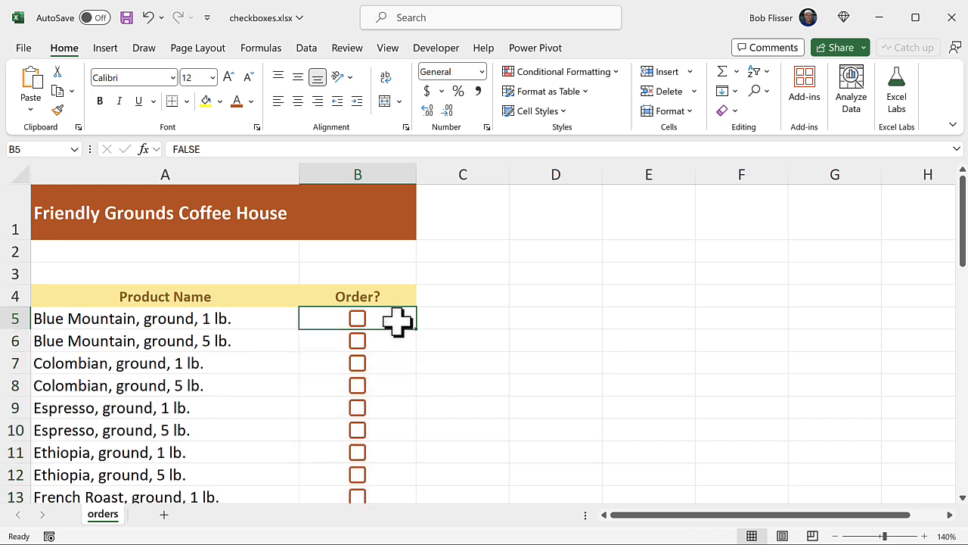
click(357, 321)
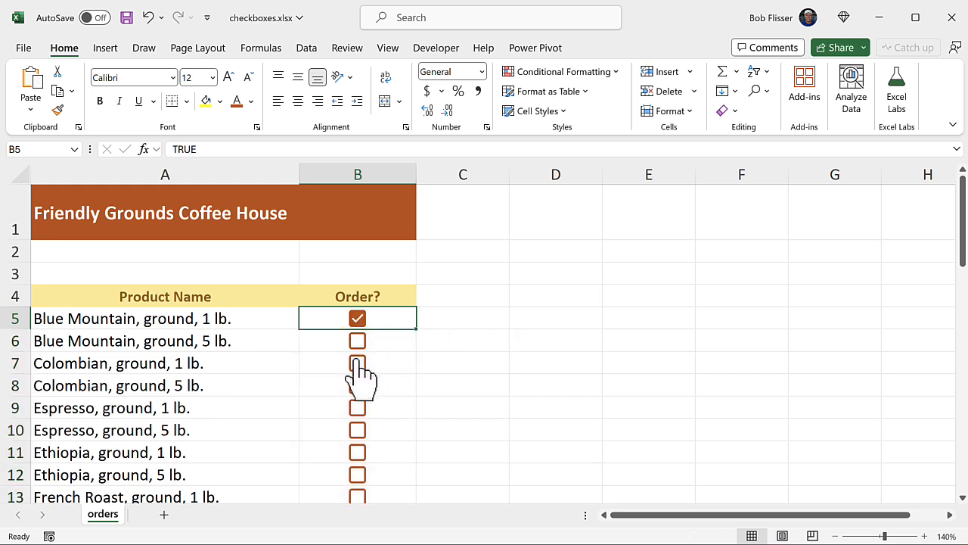
click(357, 364)
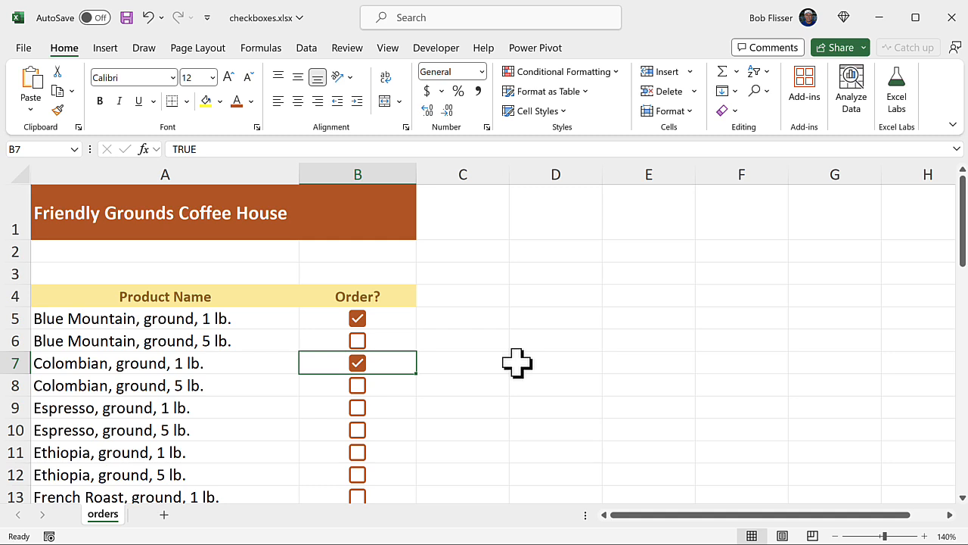
- Toggle the Espresso, ground, 1 lb. checkbox in B9 on, off and on again, leaving it ticked
scroll(517, 363, down, 1)
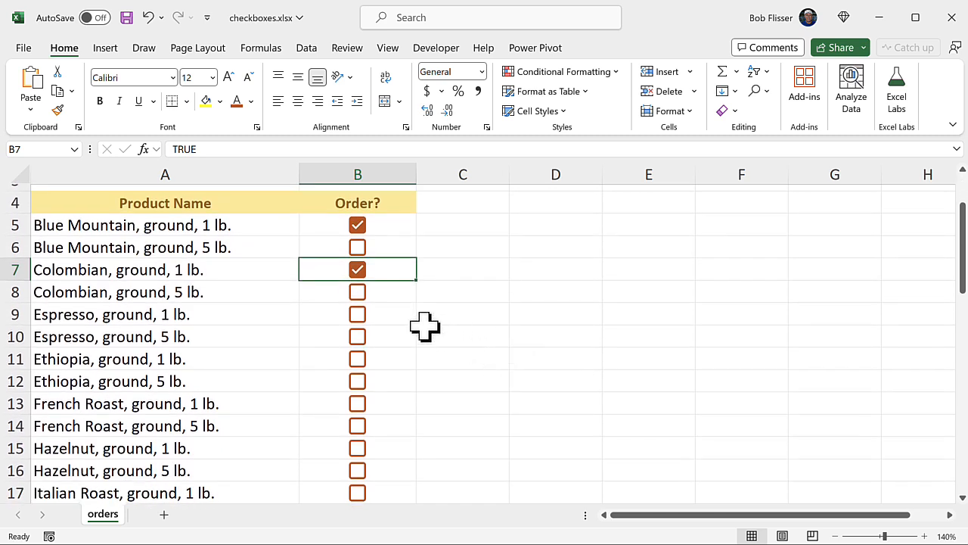
click(384, 317)
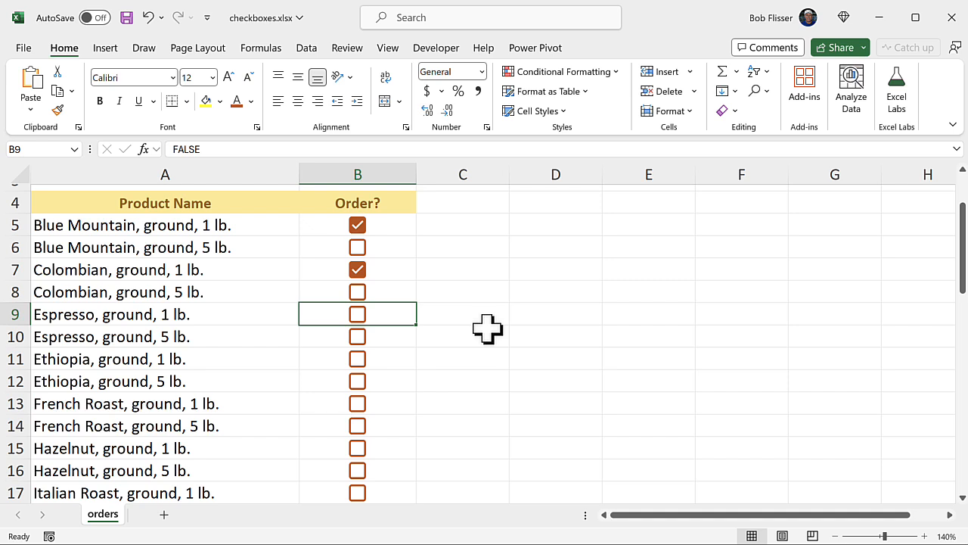
key(space)
key(space)
key(space)
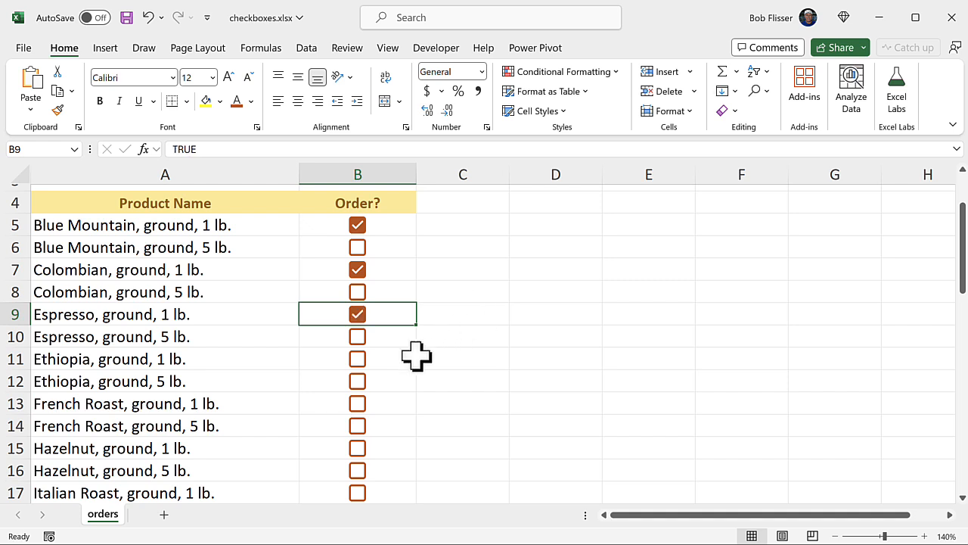
- Select B11:B16 and toggle all six checkboxes together, leaving Ethiopia, French Roast and Hazelnut ground products ticked
click(383, 367)
scroll(382, 368, down, 2)
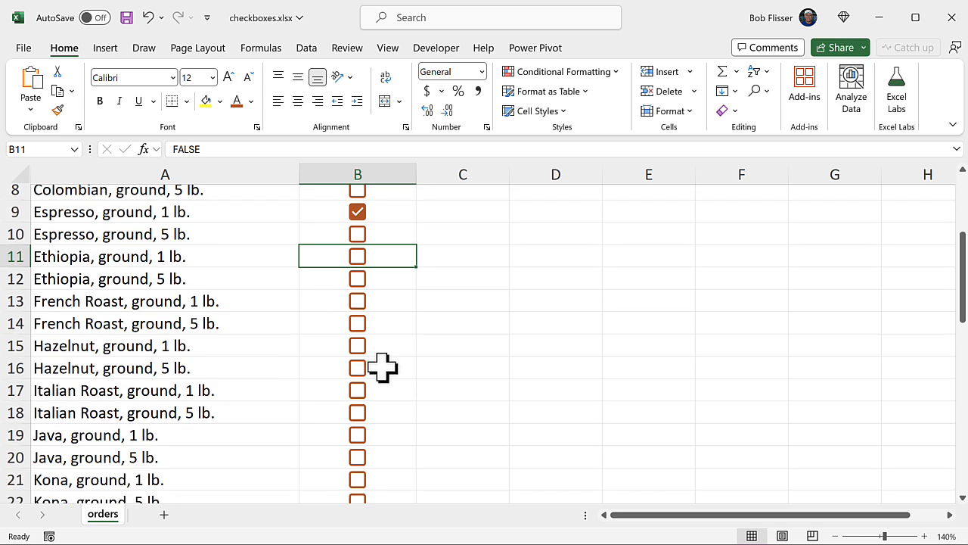
shift+click(382, 373)
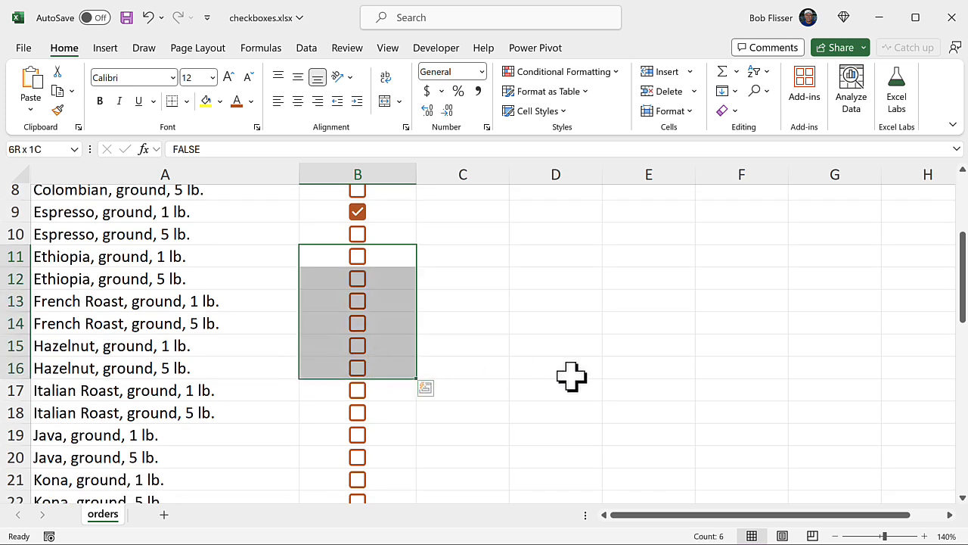
key(space)
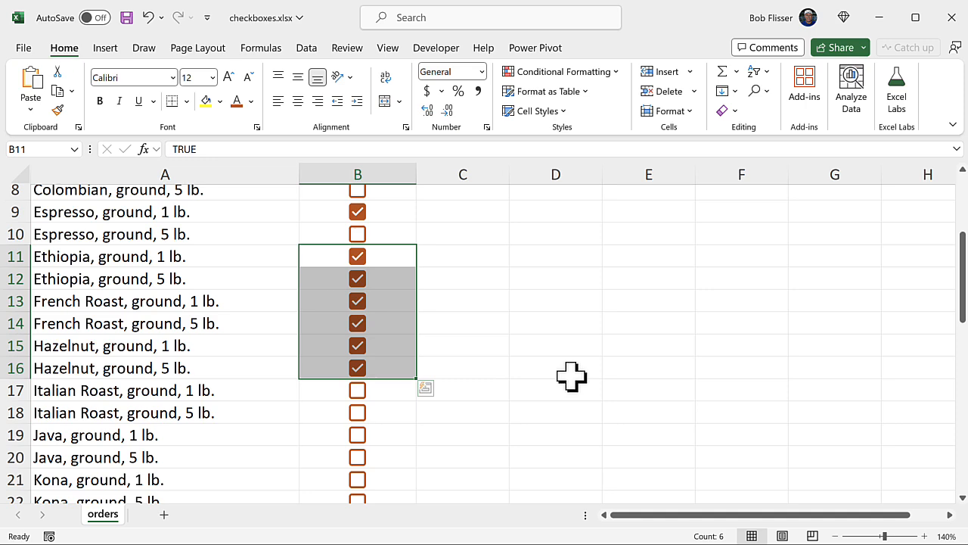
key(space)
key(space)
- Tick the ground-coffee checkboxes for Java 5 lb. (B20) and both Morning Blend sizes (B23 and B24)
scroll(571, 376, down, 3)
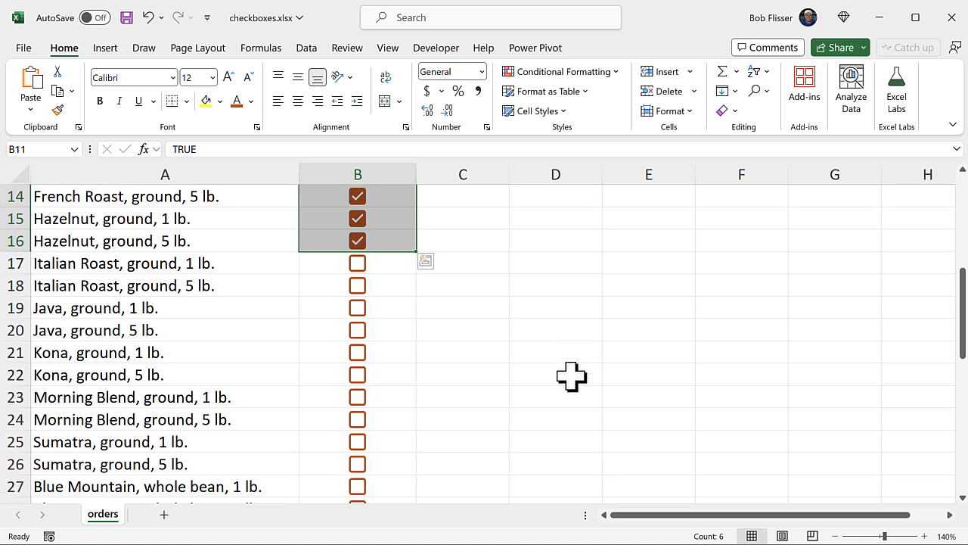
click(357, 308)
click(357, 375)
click(357, 397)
- Tick the whole-bean checkboxes in B32, B39, B41, B42, B45, B46 and B48
scroll(364, 356, down, 3)
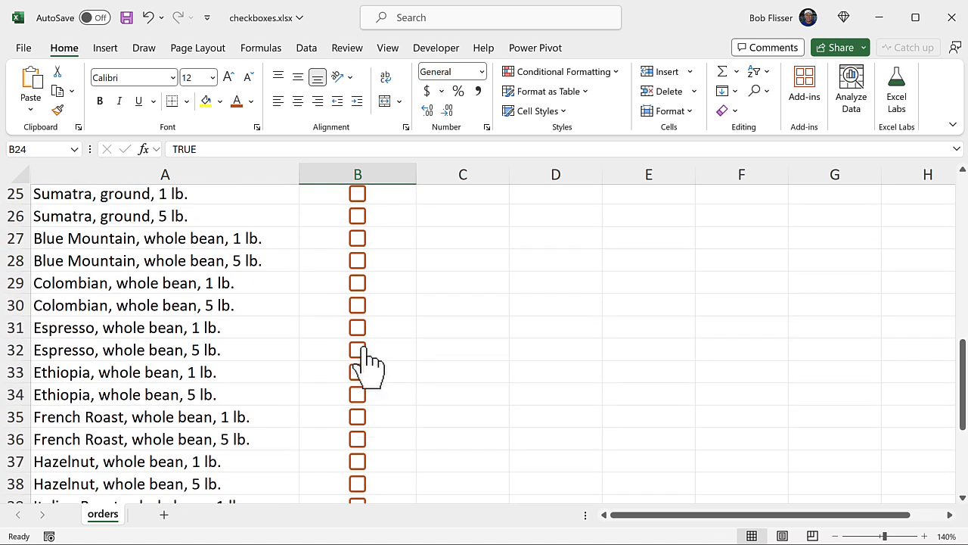
click(357, 350)
scroll(363, 393, down, 4)
click(357, 253)
click(357, 297)
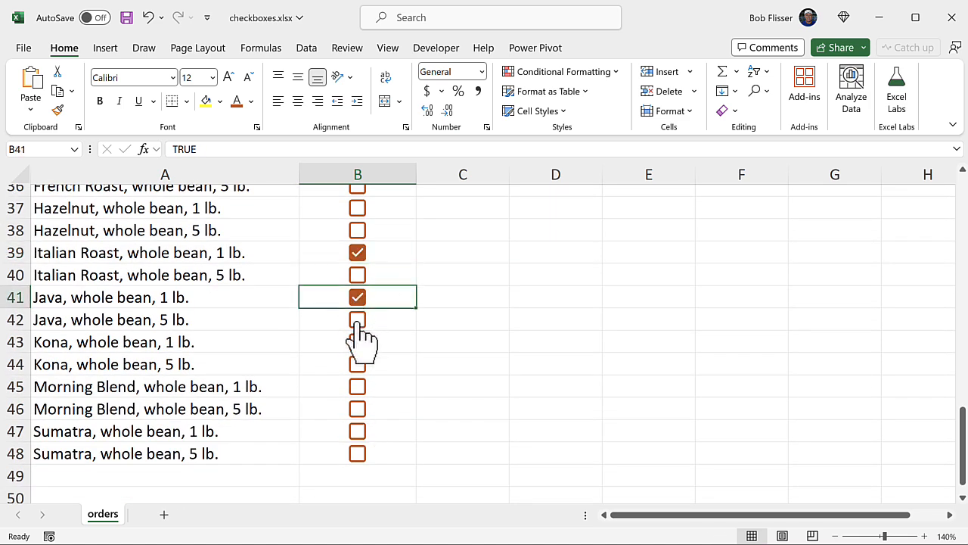
click(357, 319)
click(357, 387)
click(357, 408)
click(357, 453)
- Copy the Order? header from B4 into C4 and change the copied header's text to "Order"
scroll(448, 362, up, 7)
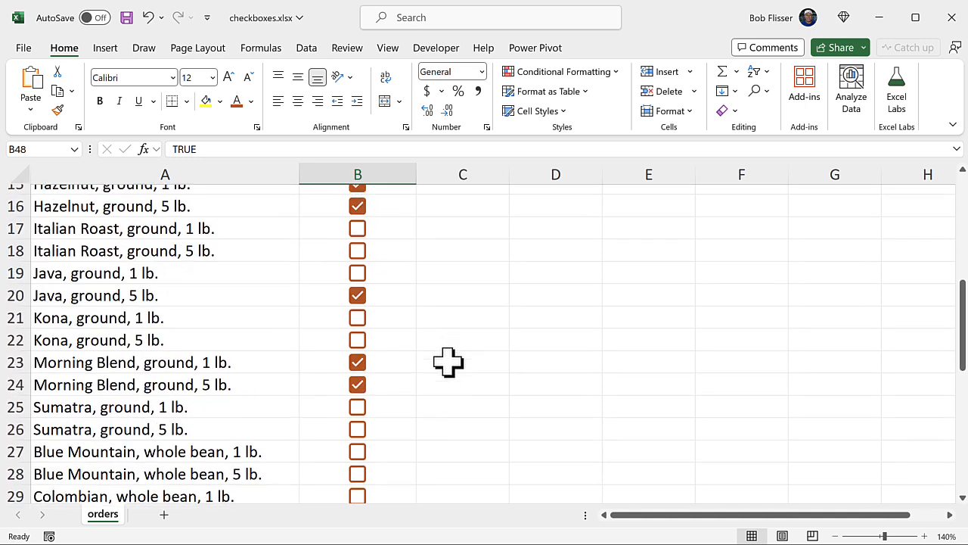
scroll(448, 362, up, 5)
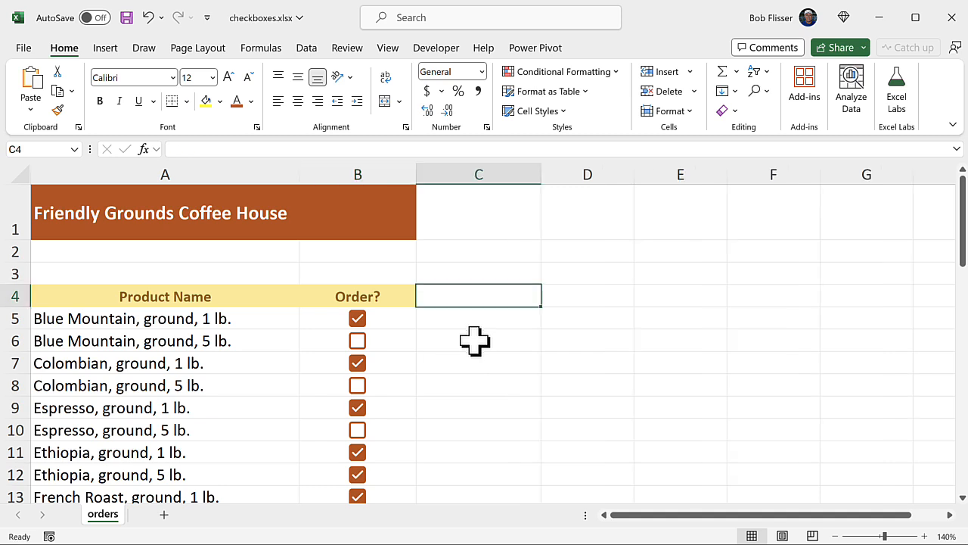
click(389, 297)
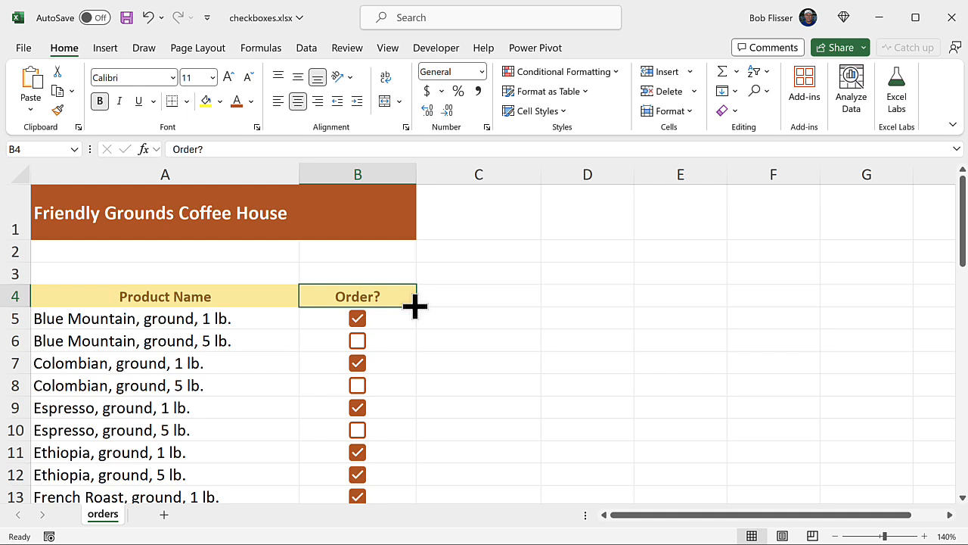
drag(415, 305, 502, 303)
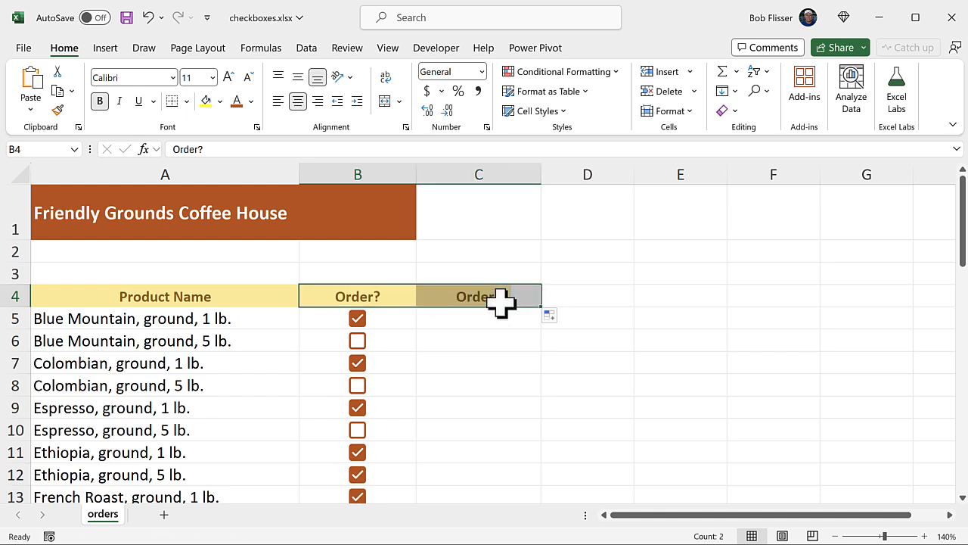
click(515, 296)
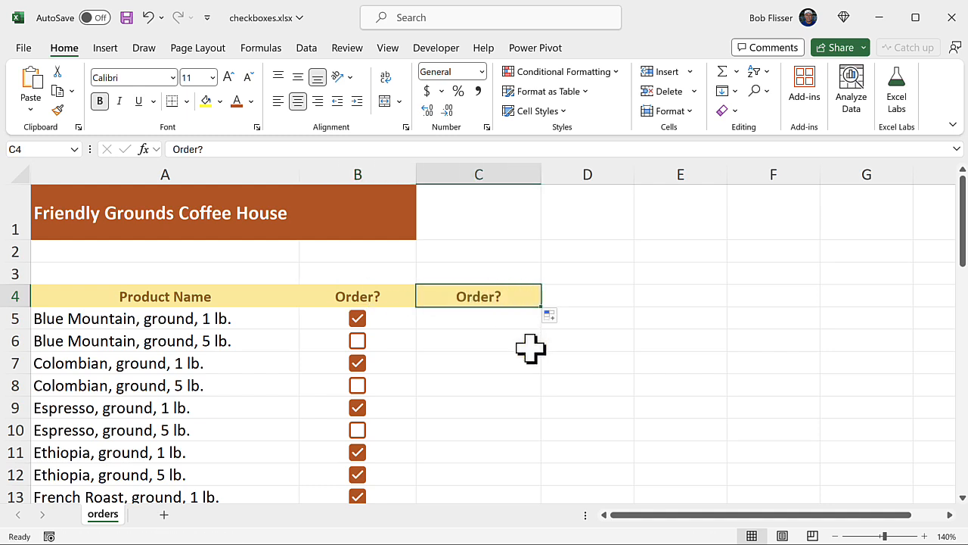
double_click(512, 296)
key(BackSpace)
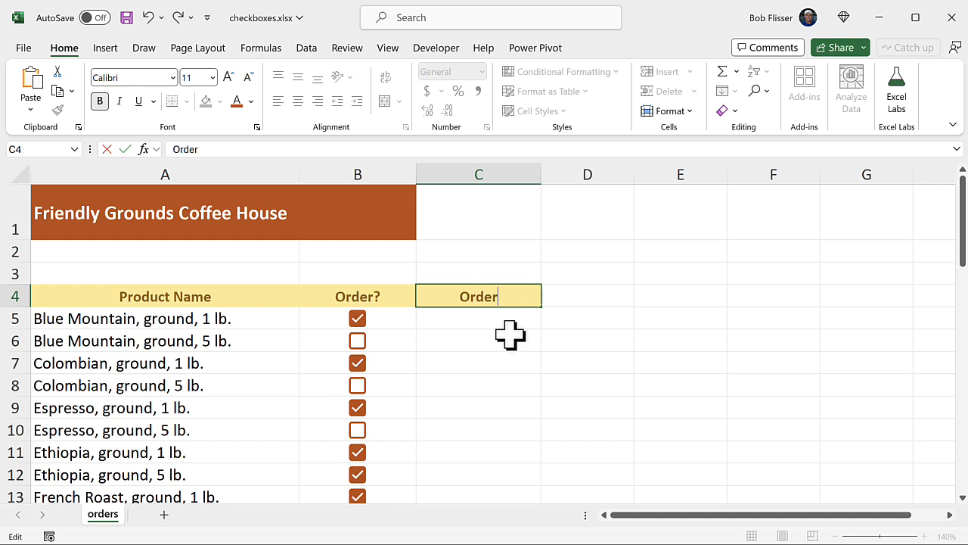
key(Return)
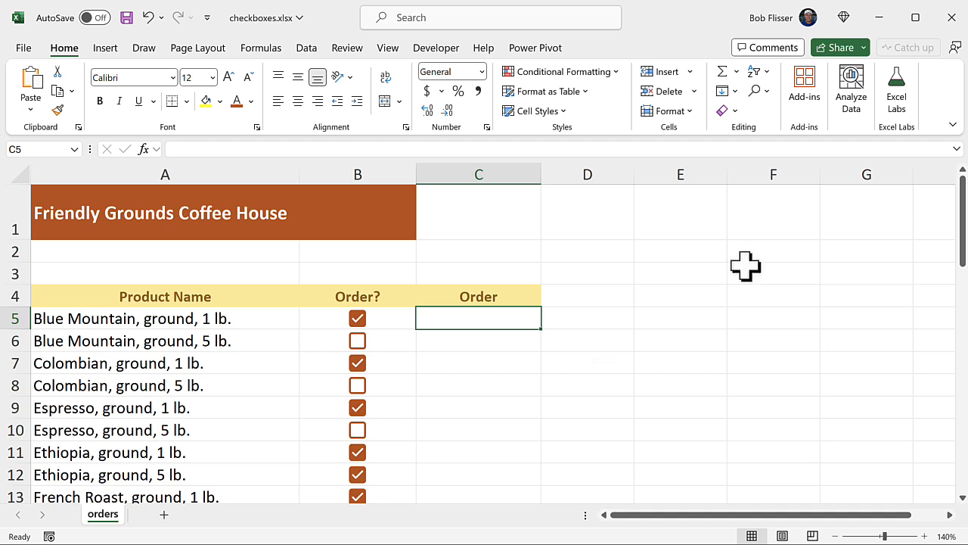
- Enter the formula =IF(B5=TRUE, "Order","") in C5 for the first product's checkbox
text(=if)
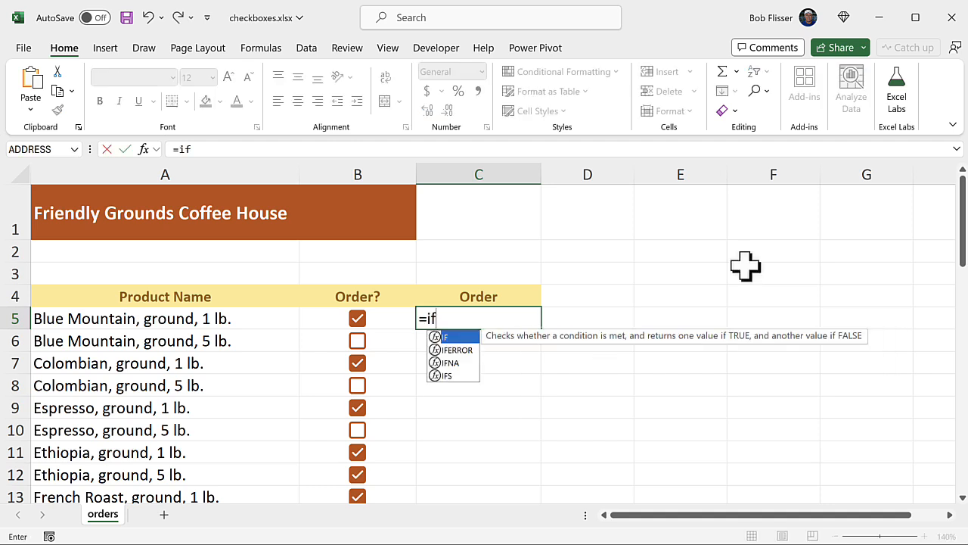
text(()
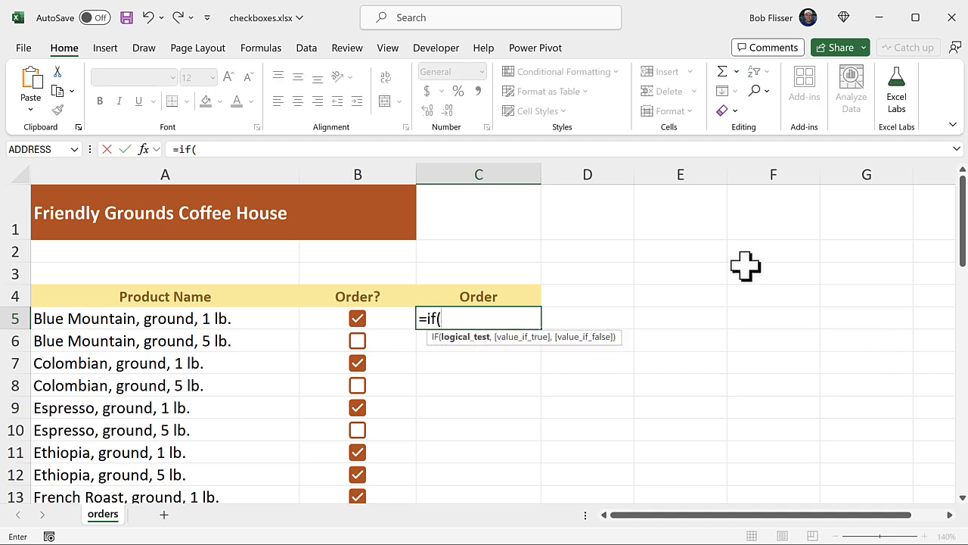
click(394, 320)
text(=)
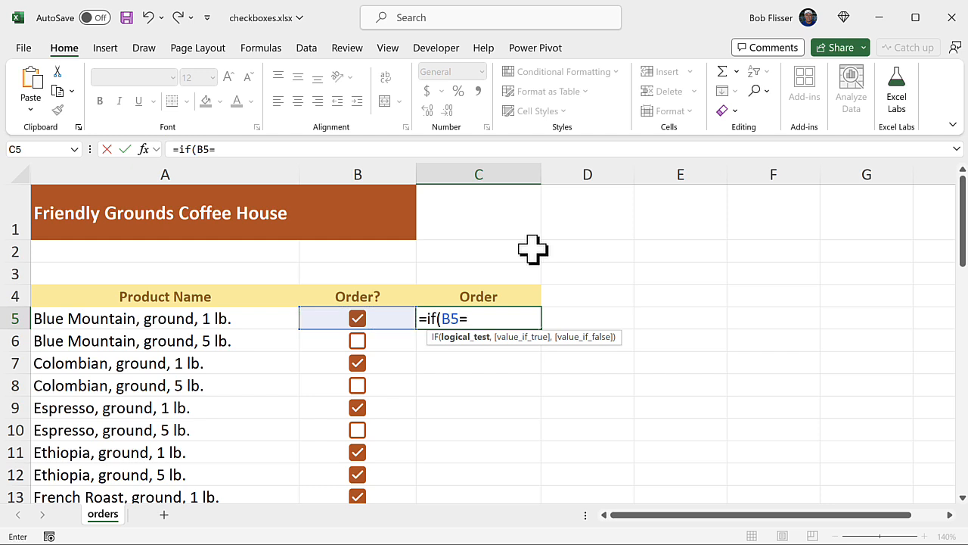
text(true)
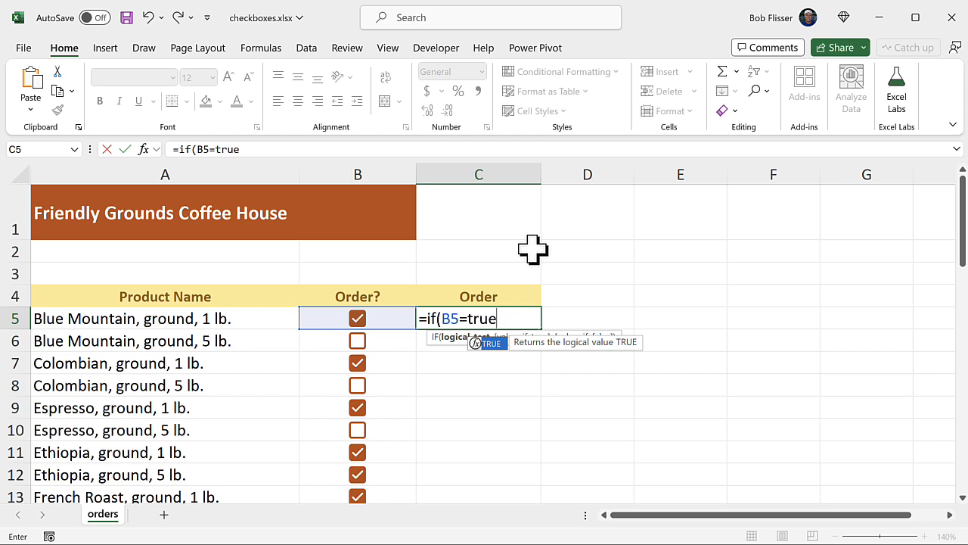
text(,)
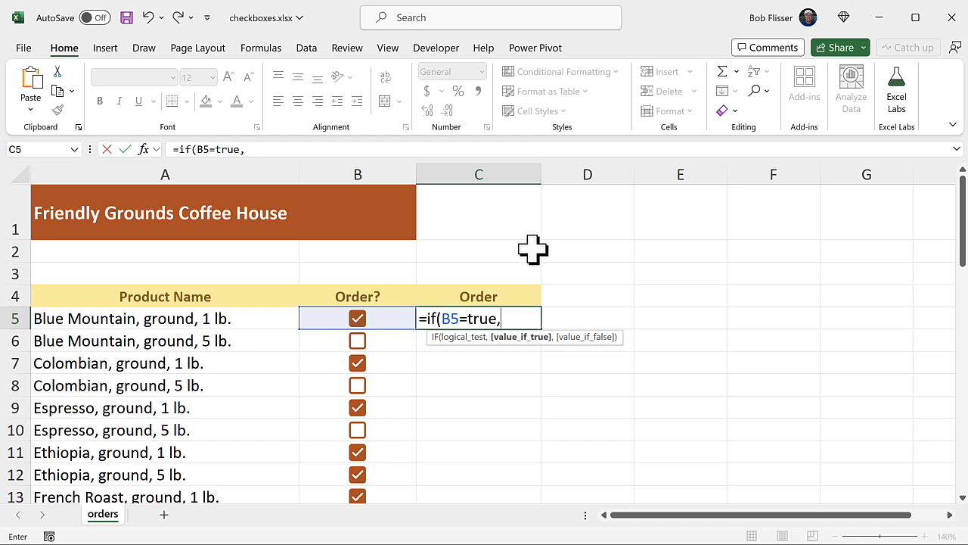
text( "Order)
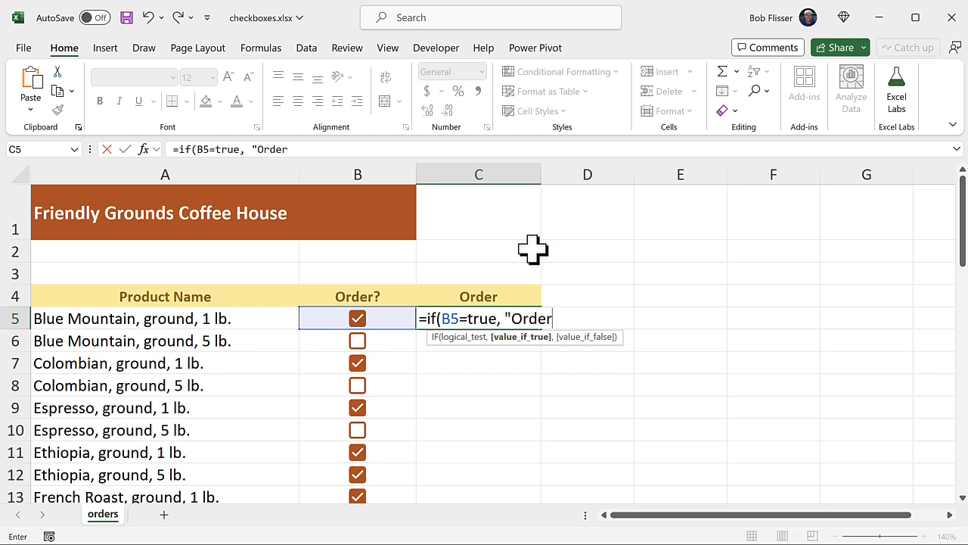
text(",)
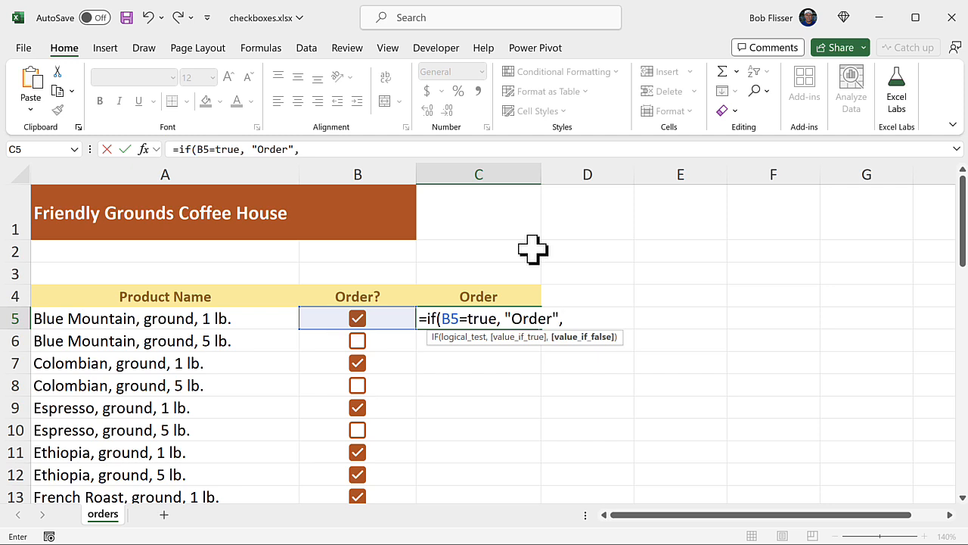
text(""))
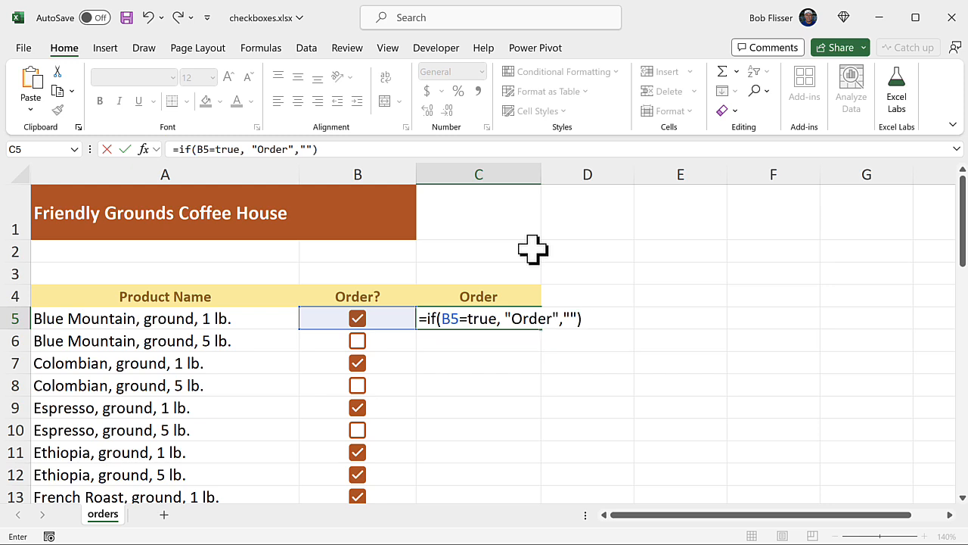
key(ctrl+Return)
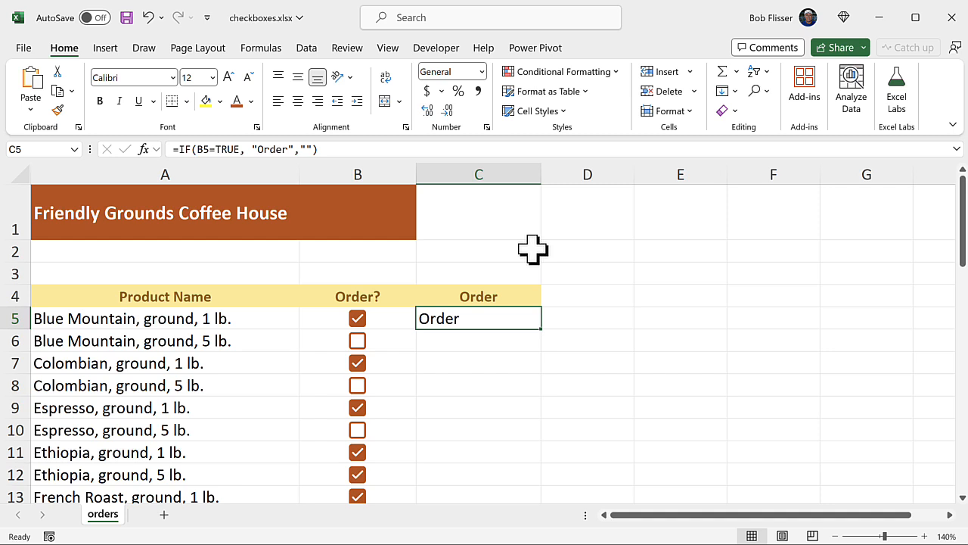
- Centre the contents of C5 and fill its formula down the Order column to the last product in row 48
click(298, 100)
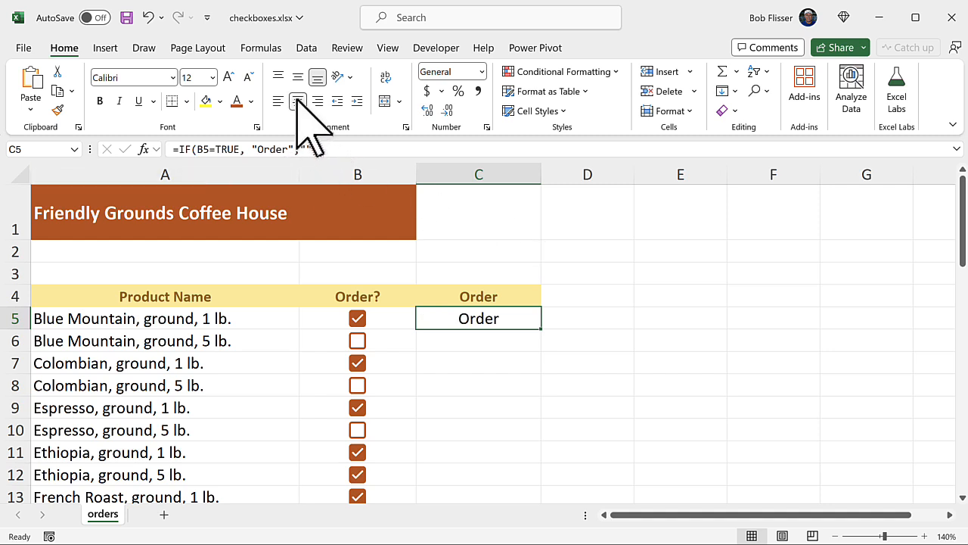
double_click(543, 330)
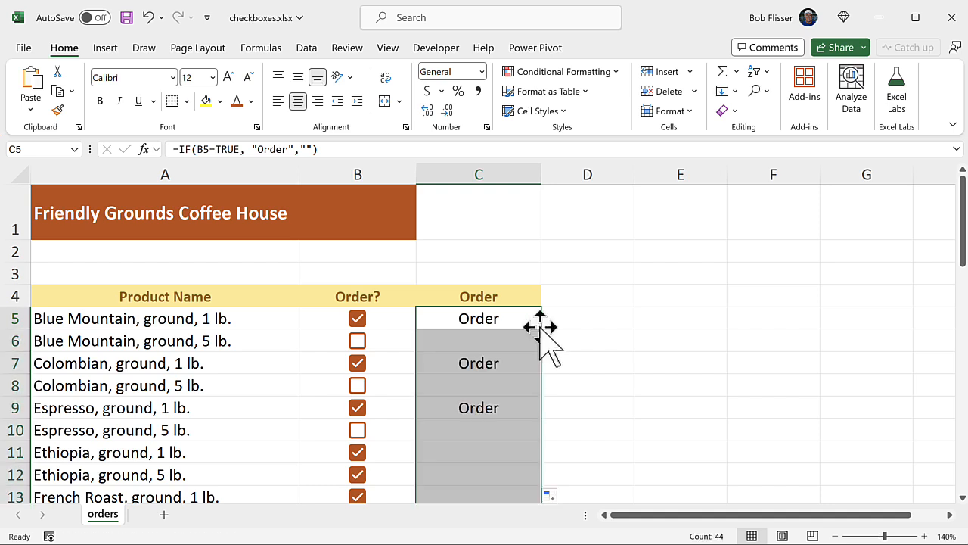
click(493, 380)
- Enter the label "How many are we ordering?" in A50 below the product list
scroll(598, 367, down, 1)
scroll(597, 380, down, 3)
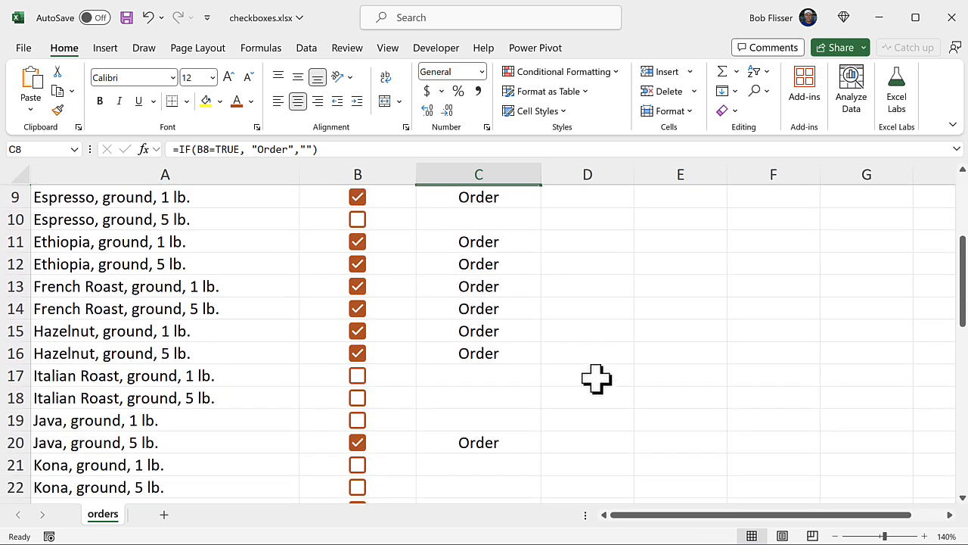
scroll(597, 379, down, 4)
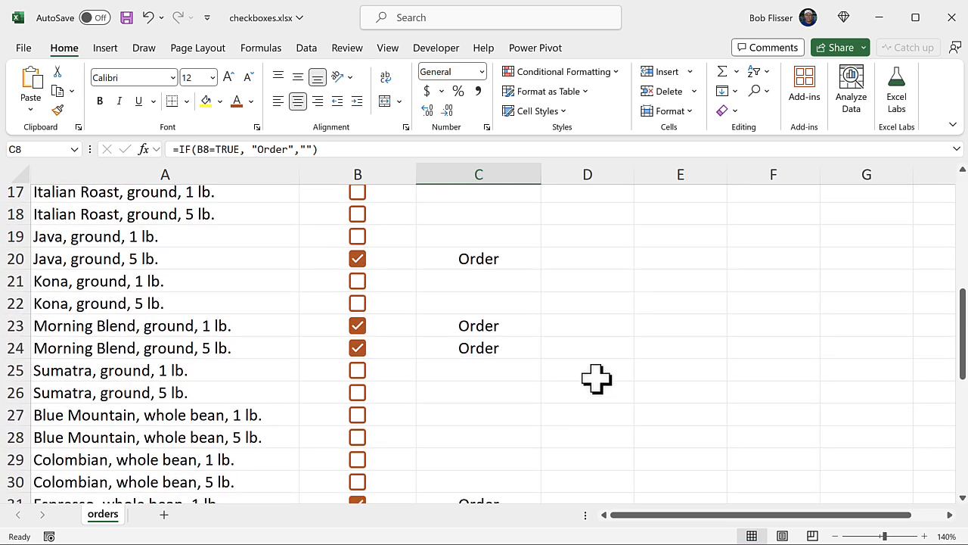
scroll(597, 380, down, 5)
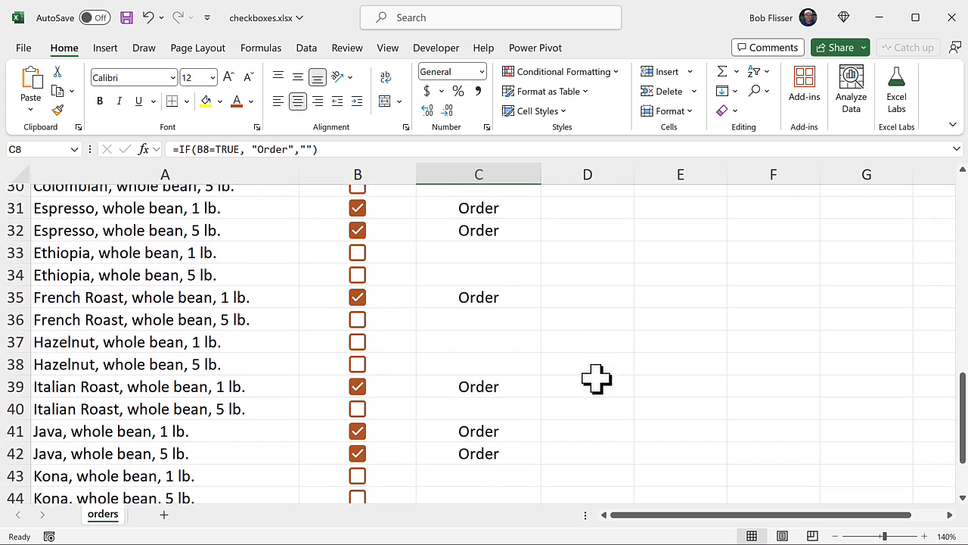
scroll(597, 380, down, 1)
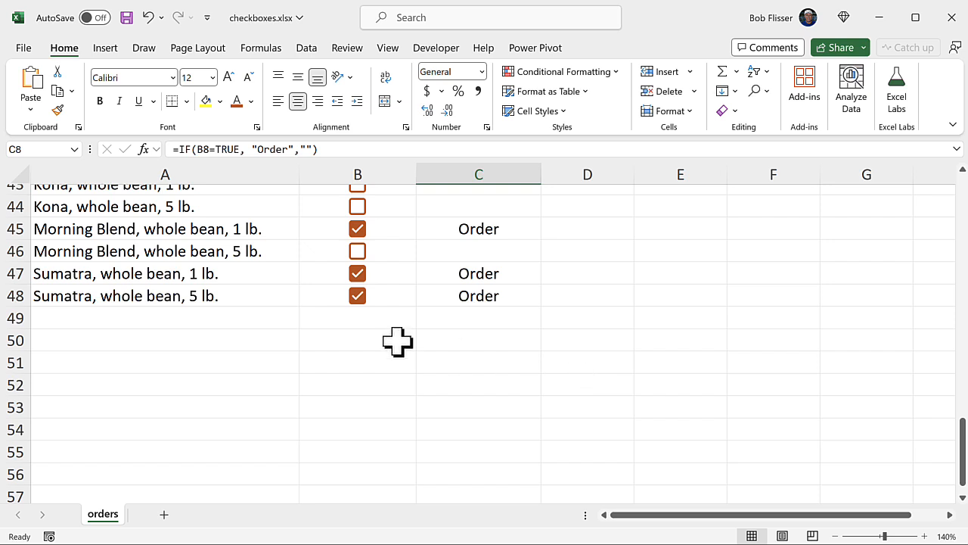
click(189, 341)
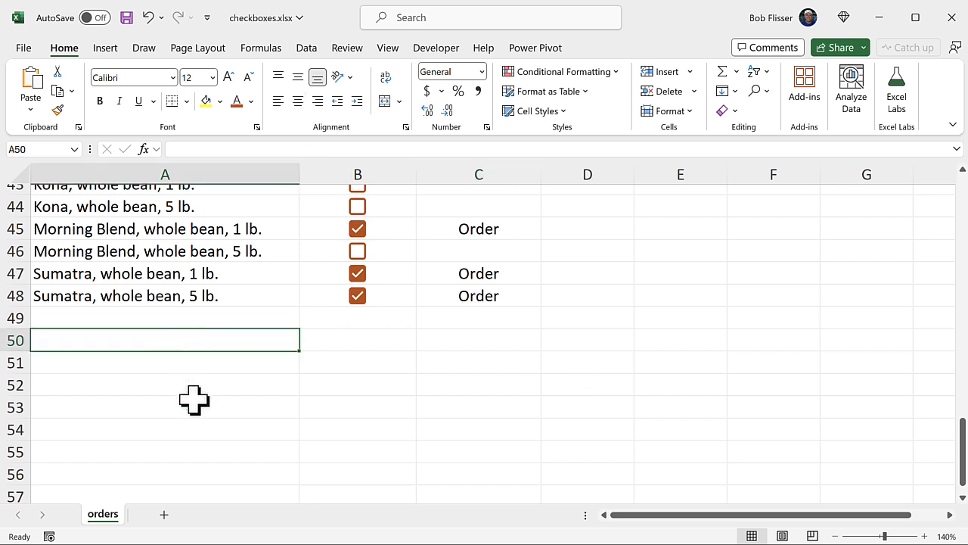
text(How many are we ordering?)
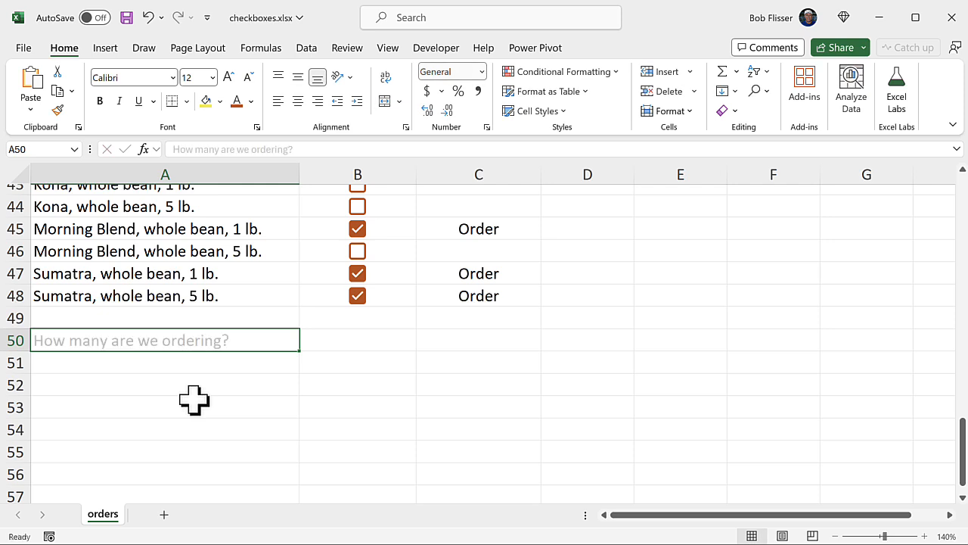
key(Tab)
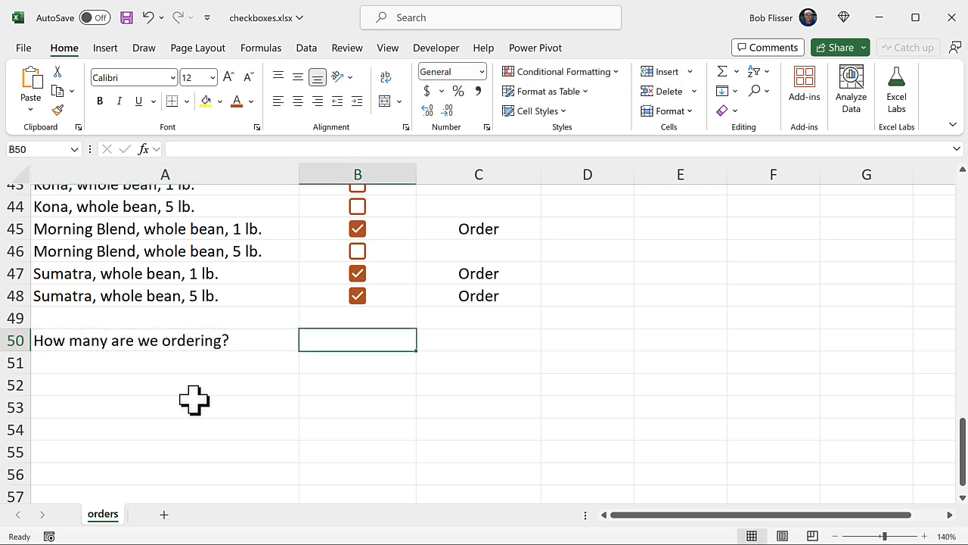
- Enter the formula =COUNTIF(B5:B48, TRUE) in B50 to count the ticked checkboxes
text(=cou)
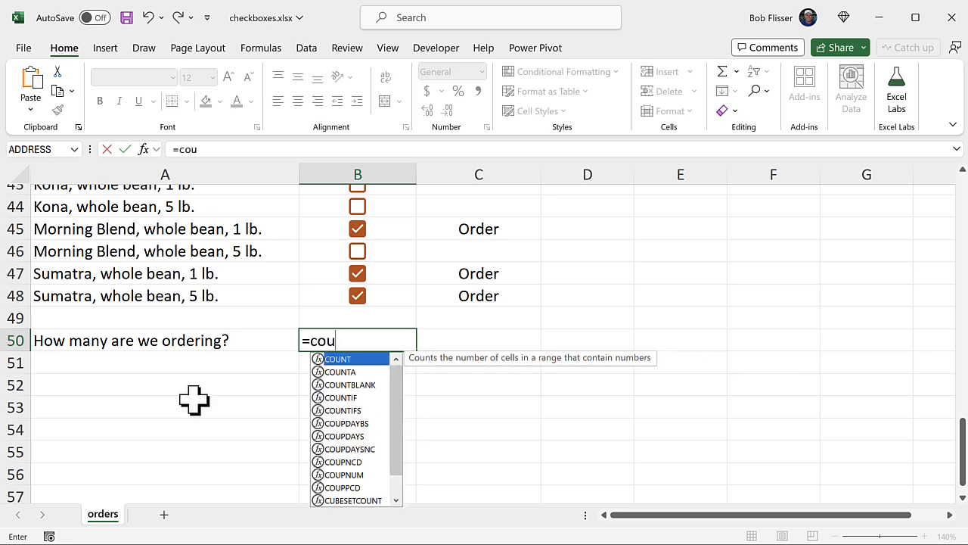
text(ntif()
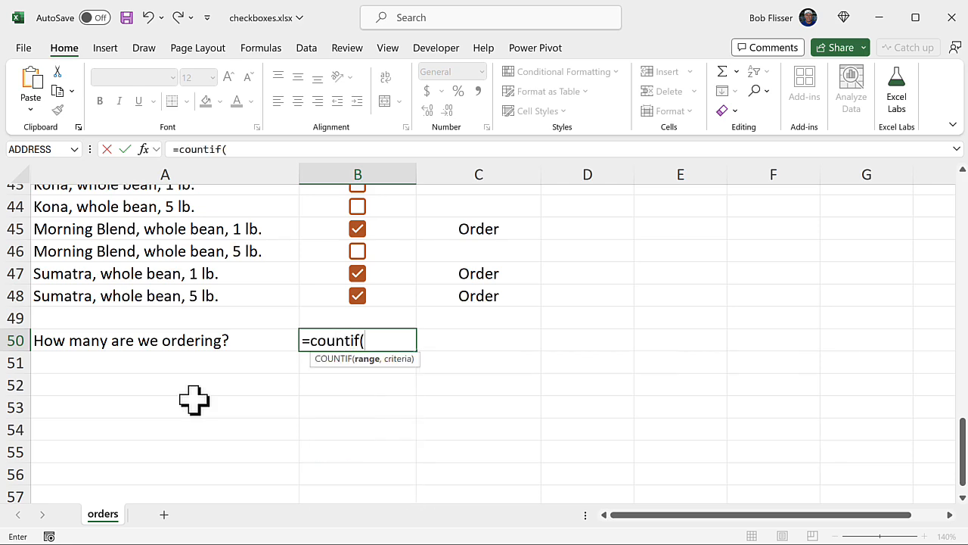
scroll(313, 339, up, 13)
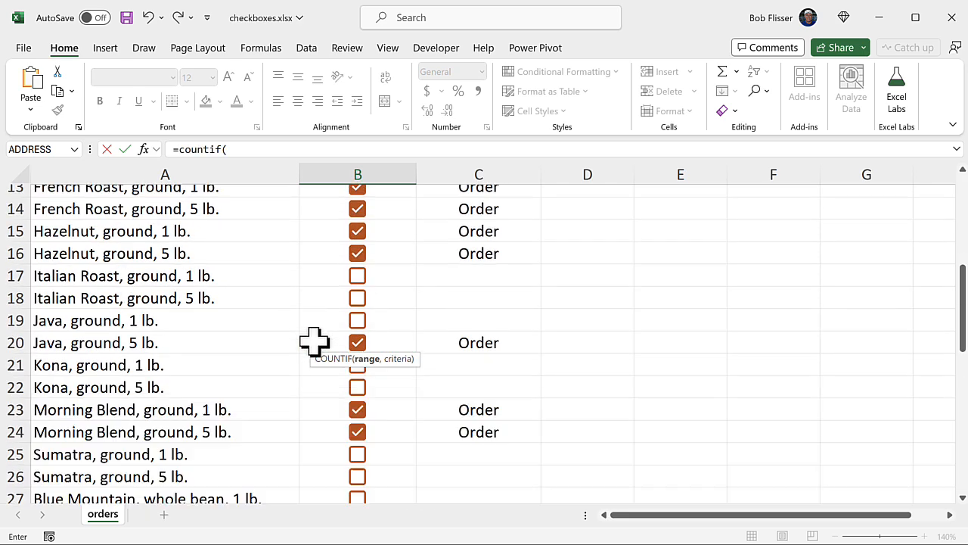
scroll(313, 340, up, 1)
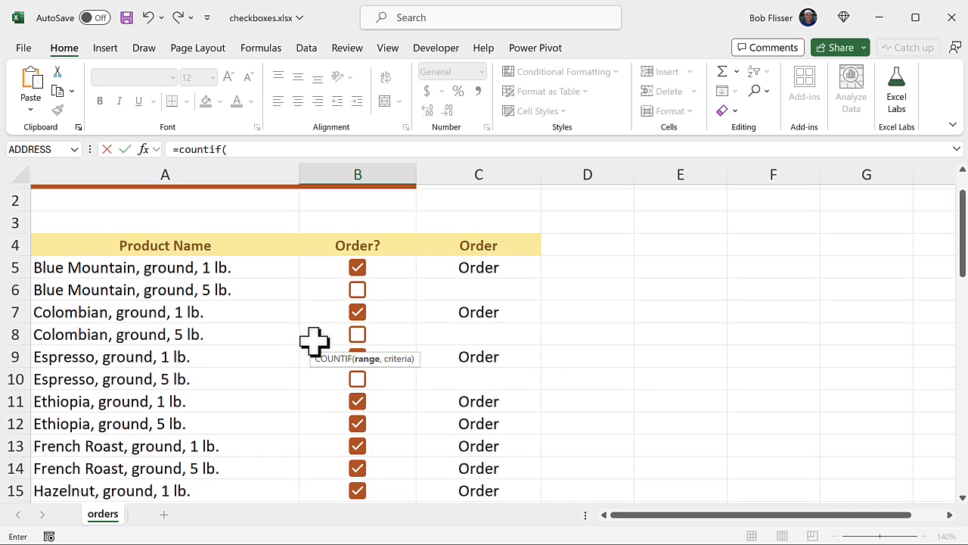
click(394, 265)
scroll(393, 265, down, 13)
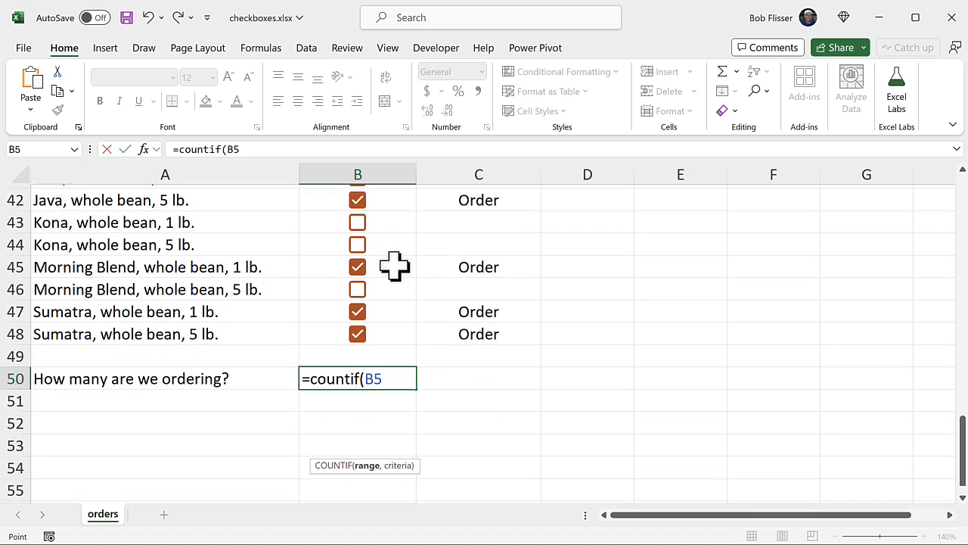
shift+click(392, 313)
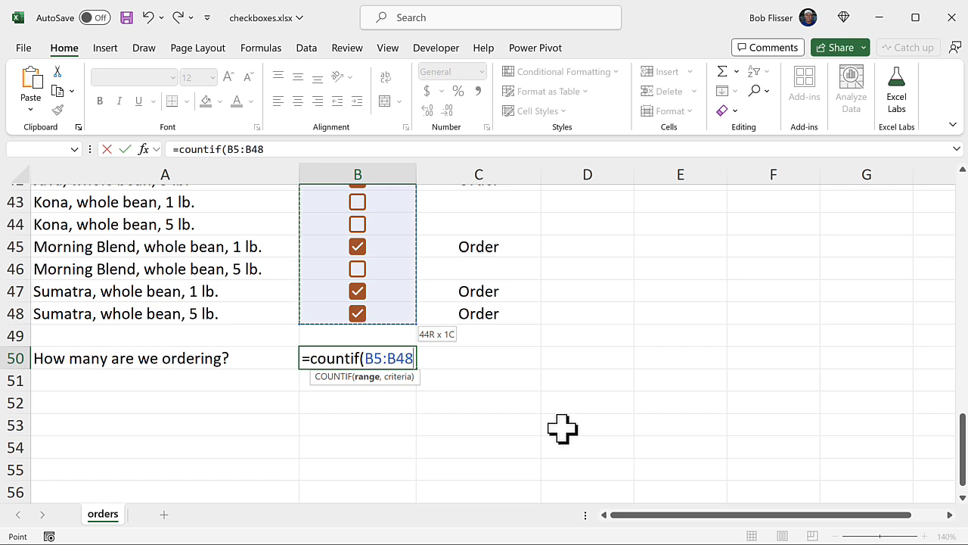
text(,)
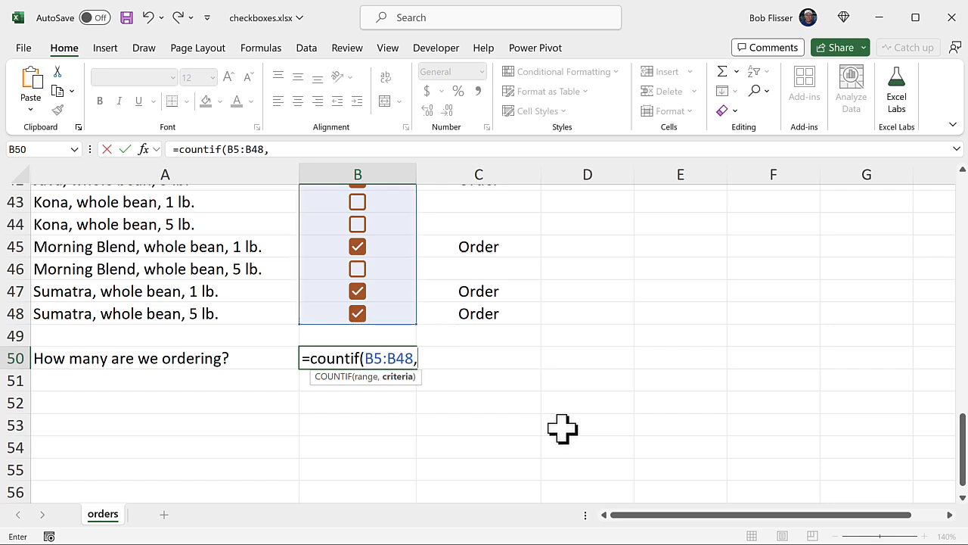
text( tu)
text(re)
text())
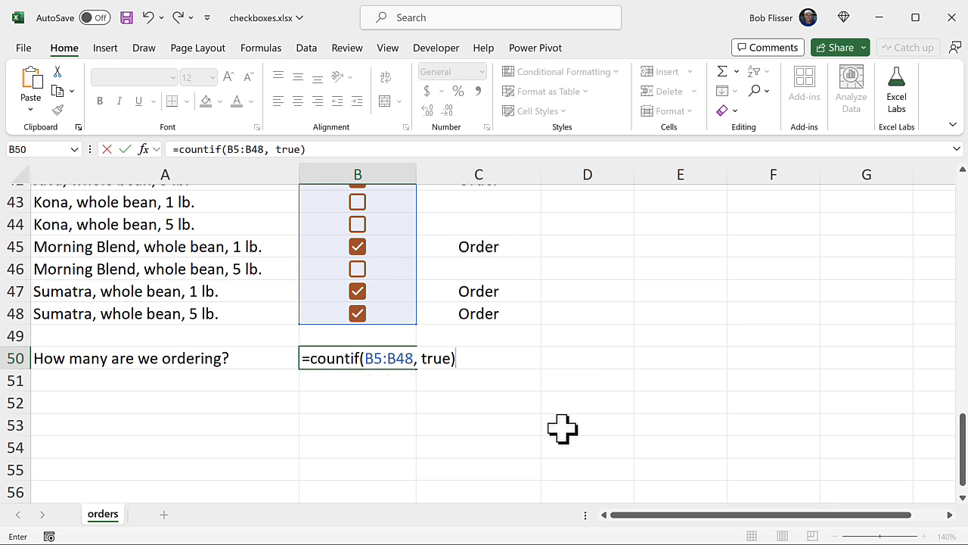
key(Return)
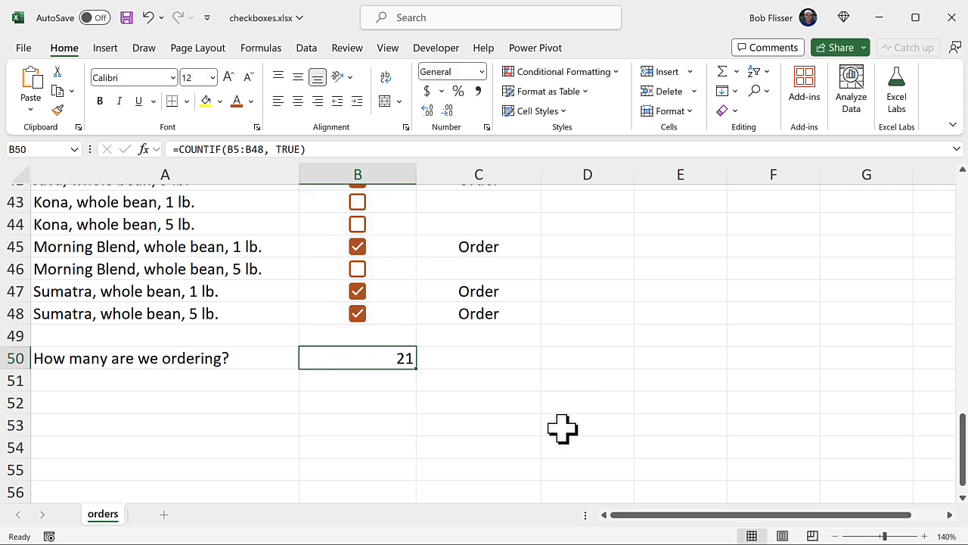
- Untick the checkbox for Sumatra whole bean 1 lb. (B47) and tick the one for Kona whole bean 5 lb. (B44)
click(359, 291)
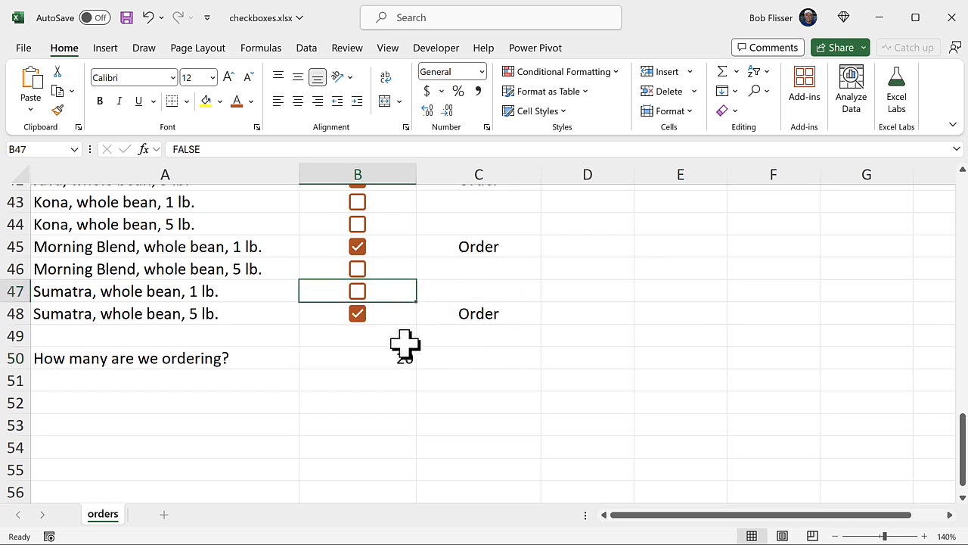
click(357, 224)
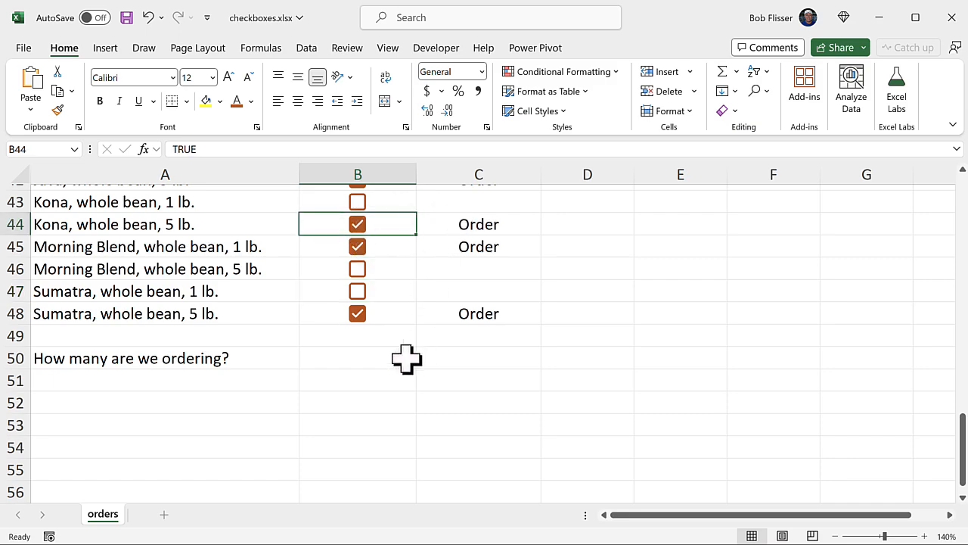